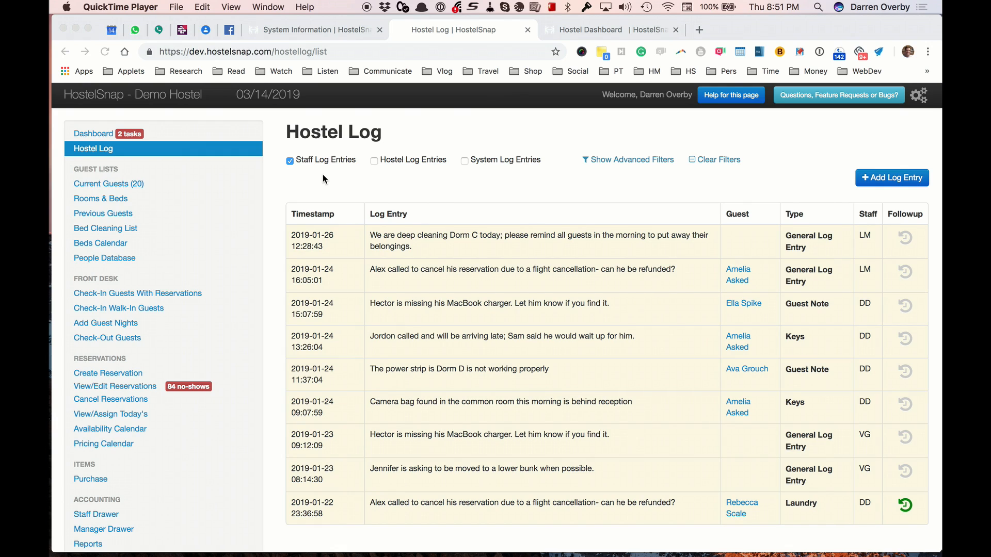
Step: Include hostel log entries and system log entries in the Hostel Log list alongside the staff entries
{"action": "left_click", "coordinate": [375, 163]}
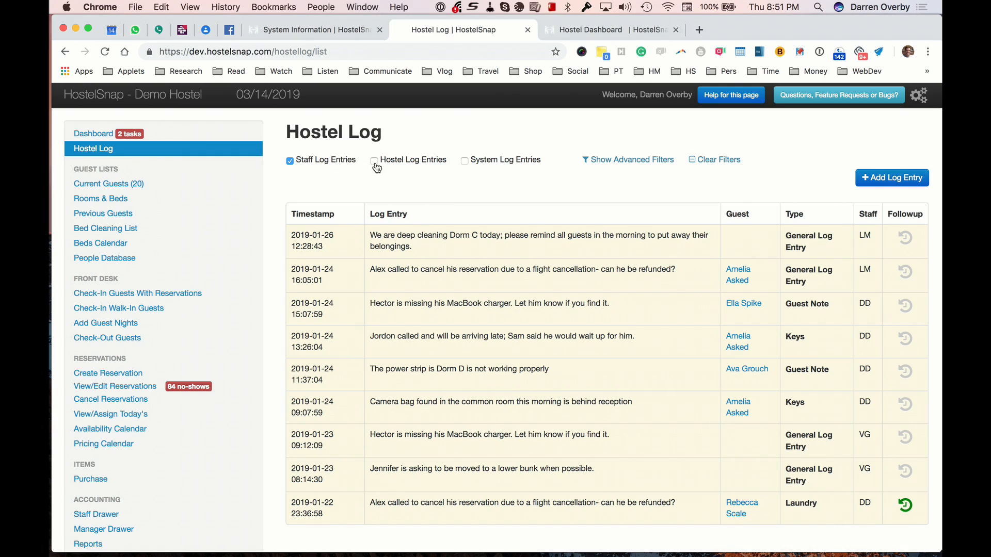
{"action": "left_click", "coordinate": [375, 162]}
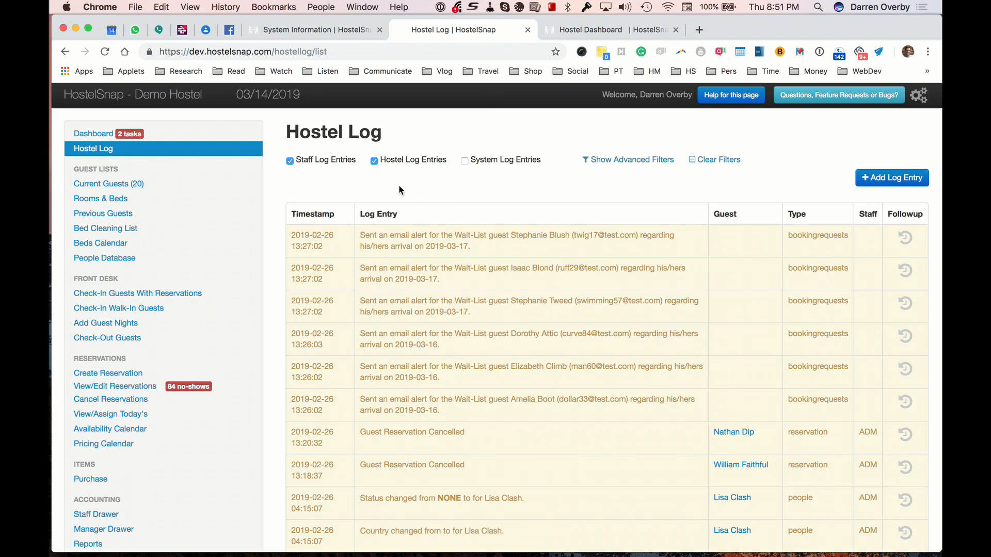
{"action": "left_click", "coordinate": [464, 162]}
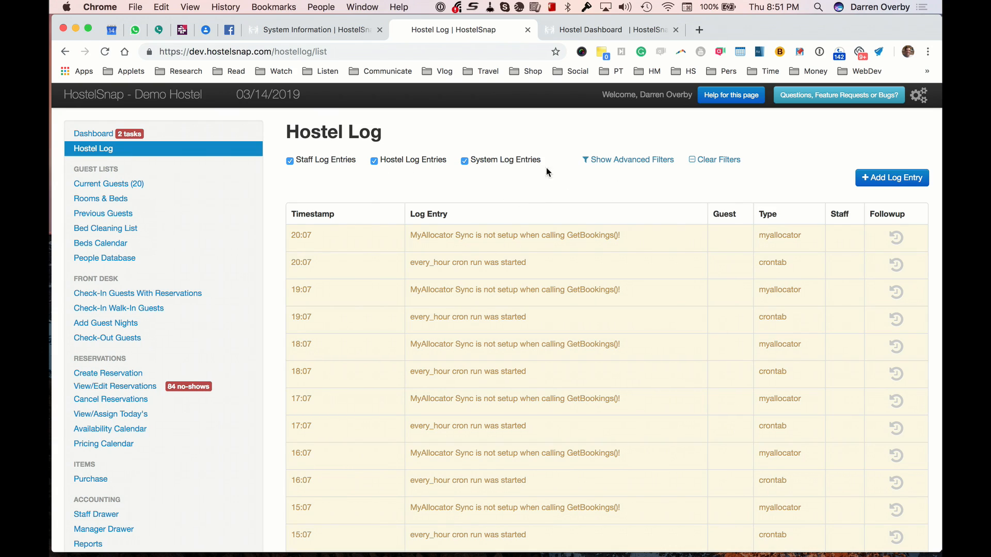
Step: Show the advanced log filters, view the custom date range fields, and return the range to 12 months back
{"action": "left_click", "coordinate": [617, 161]}
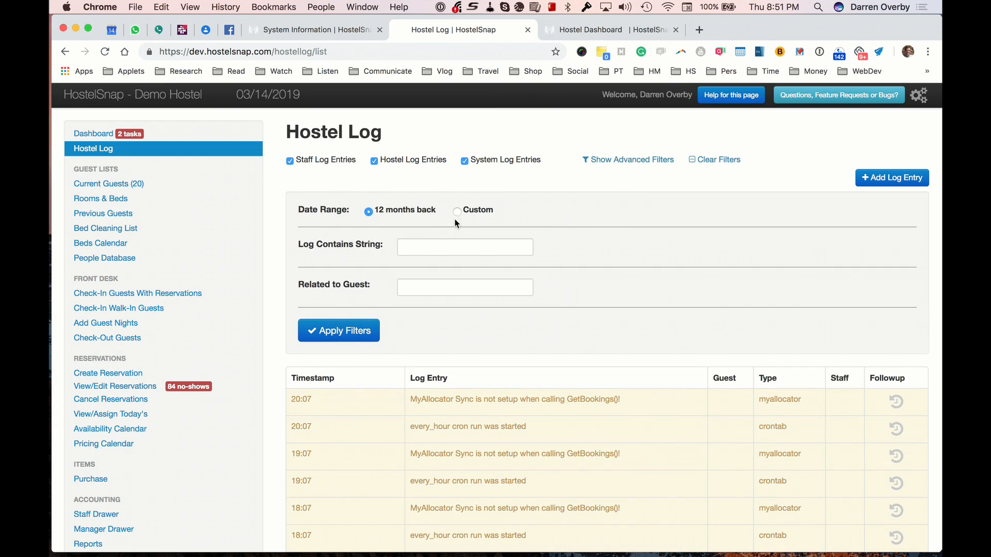
{"action": "left_click", "coordinate": [457, 212]}
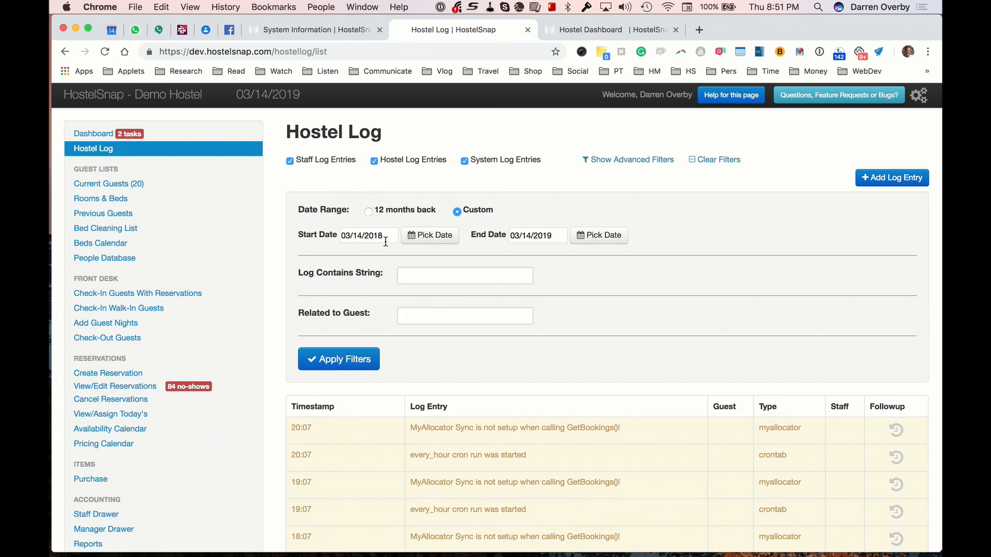
{"action": "left_click", "coordinate": [380, 212]}
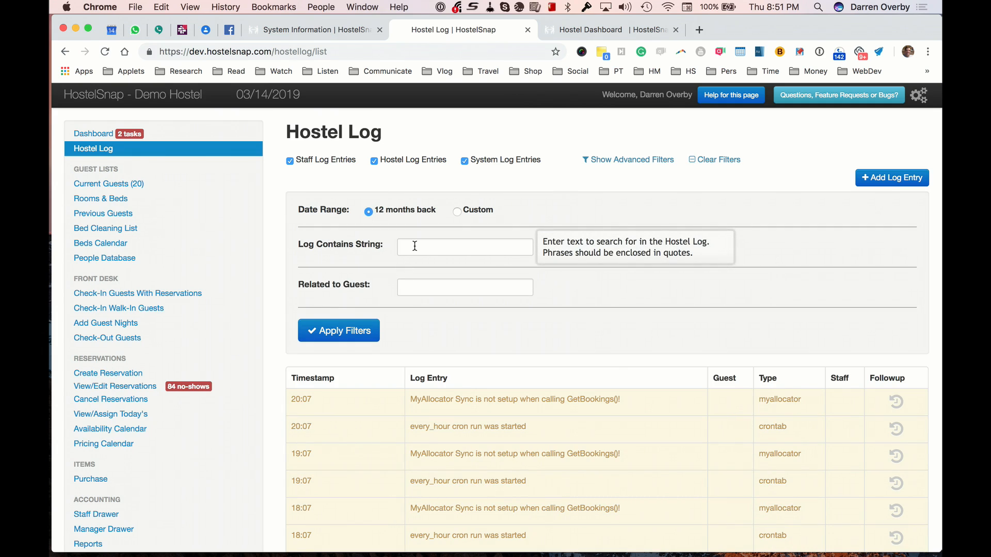
{"action": "mouse_move", "coordinate": [467, 288]}
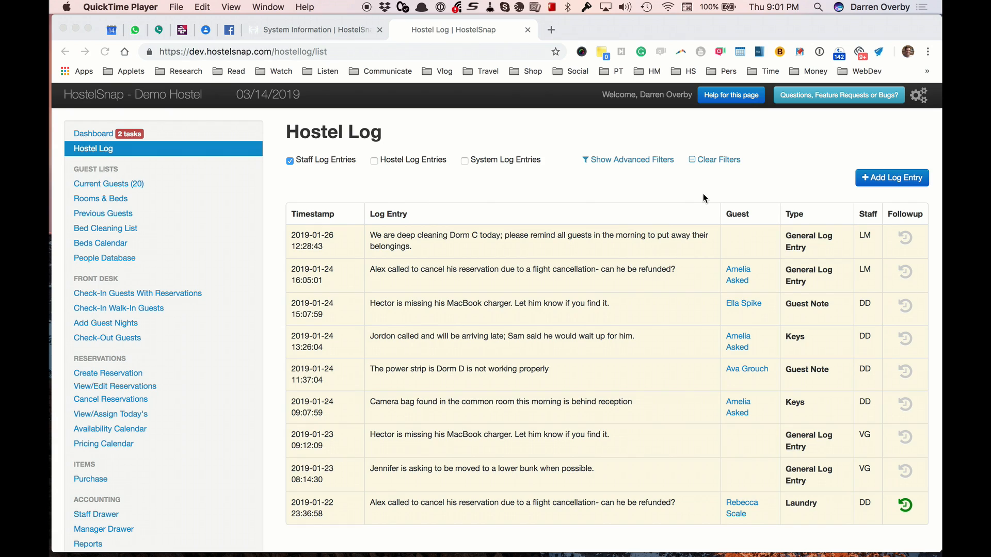
Step: Add a log entry saying the named guest needs to clean up his bed area and it looks like his backpack exploded
{"action": "left_click", "coordinate": [885, 179]}
{"action": "left_click", "coordinate": [885, 178]}
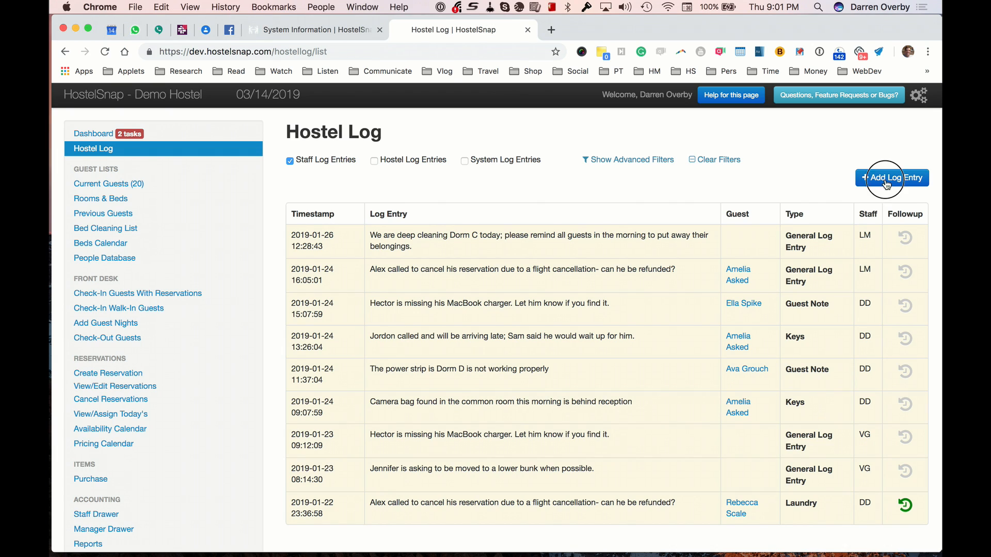
{"action": "left_click", "coordinate": [467, 195]}
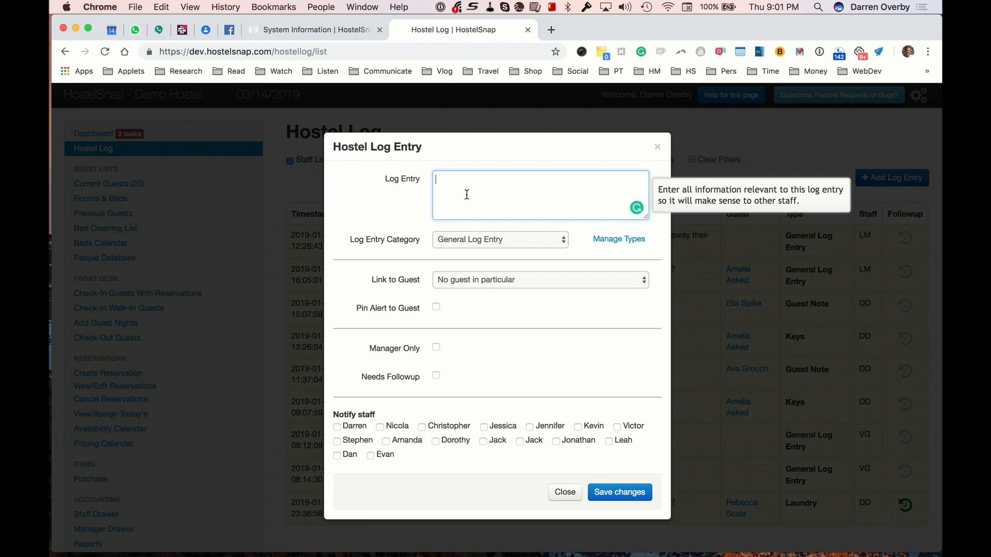
{"action": "type", "text": "Andrew Animal needs to clean up his bed area.  It looks like his backpack exploded."}
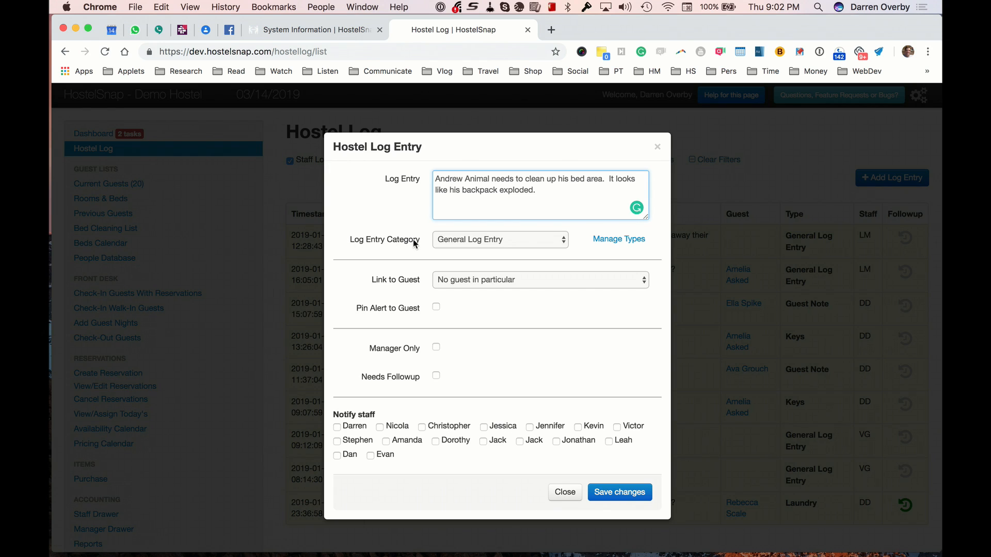
Step: Set the log entry's category to Guest Note
{"action": "mouse_move", "coordinate": [451, 237]}
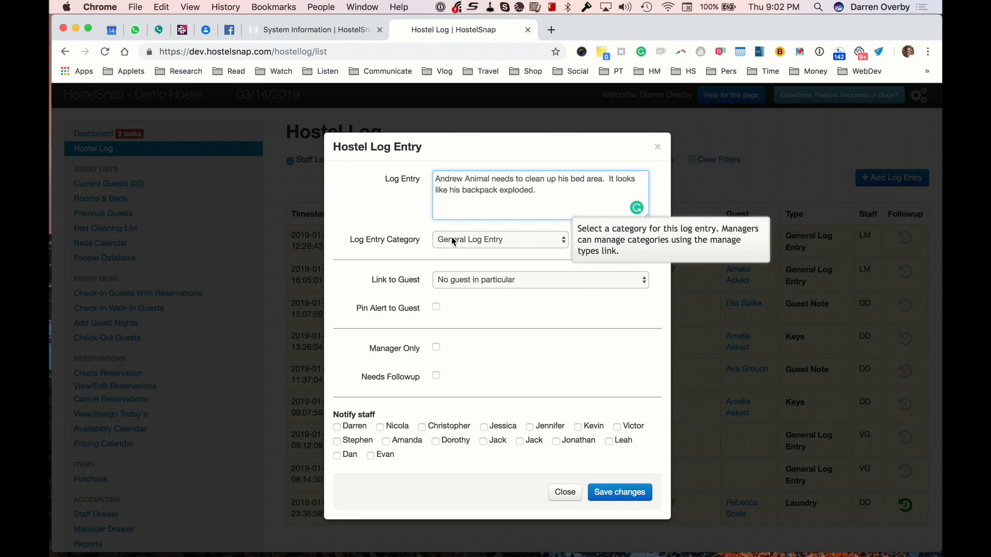
{"action": "left_click", "coordinate": [467, 236]}
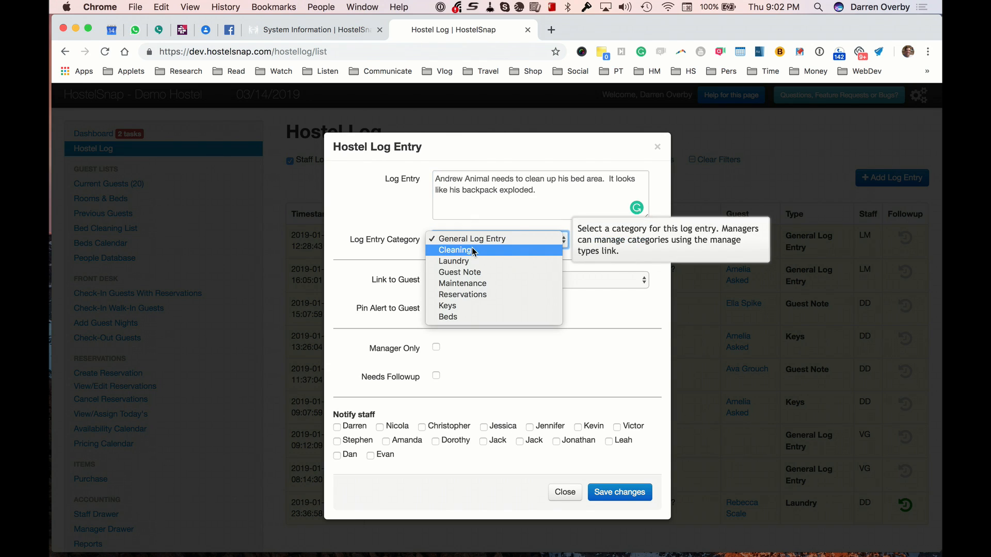
{"action": "left_click", "coordinate": [471, 250]}
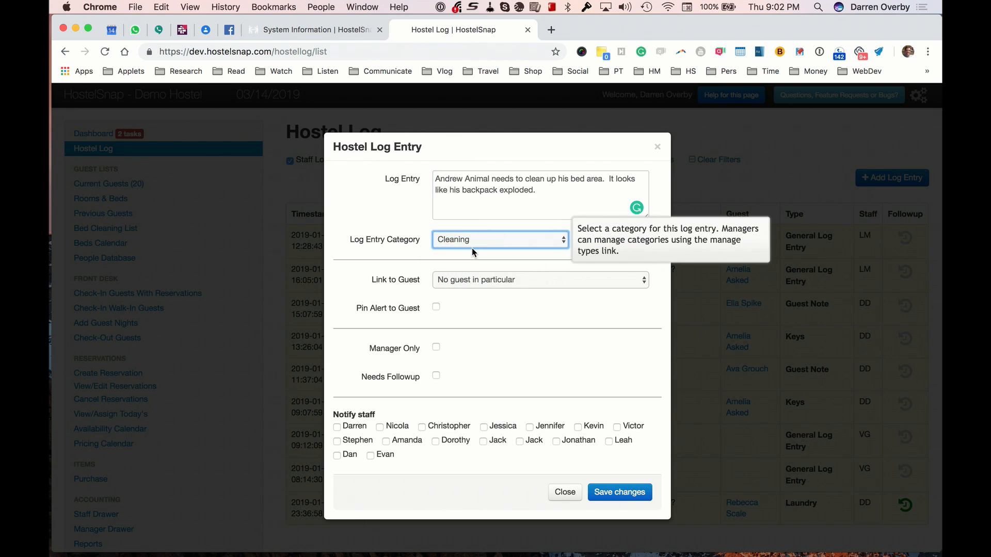
{"action": "left_click", "coordinate": [469, 244]}
{"action": "left_click", "coordinate": [470, 261]}
{"action": "left_click", "coordinate": [466, 243]}
{"action": "left_click", "coordinate": [360, 237]}
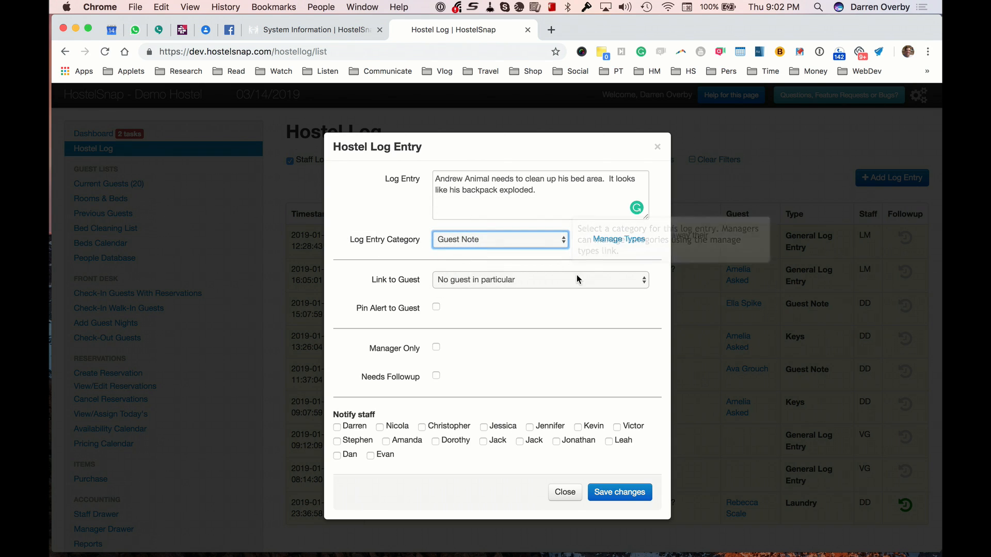
Step: Review the editable list of manual log entry types and the categories offered for the entry
{"action": "left_click", "coordinate": [613, 239]}
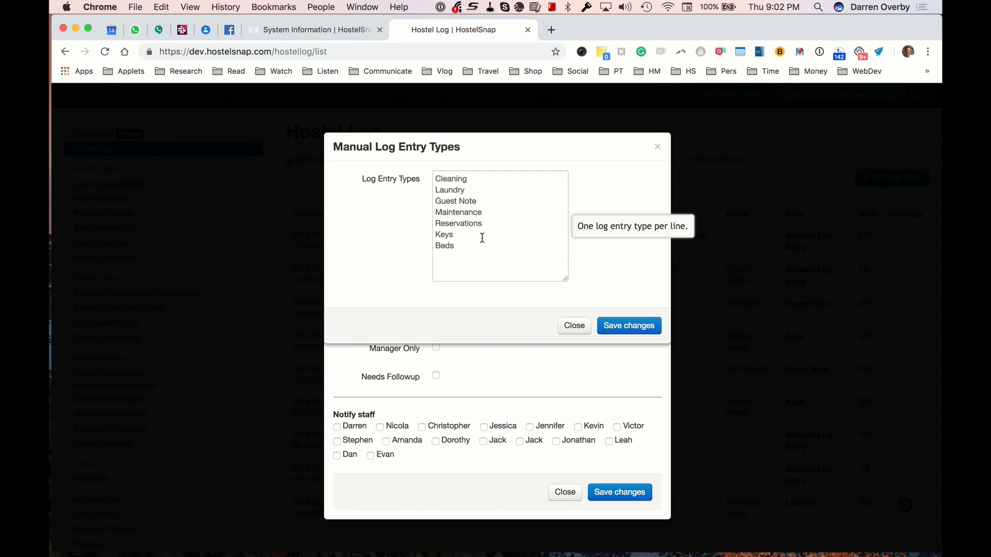
{"action": "left_click", "coordinate": [572, 330]}
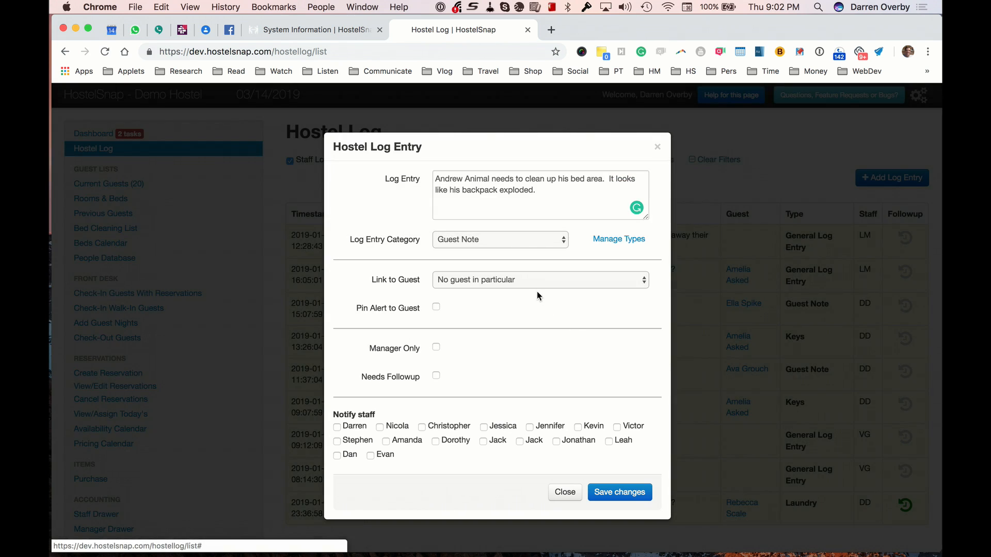
{"action": "left_click", "coordinate": [480, 239]}
{"action": "left_click", "coordinate": [478, 239]}
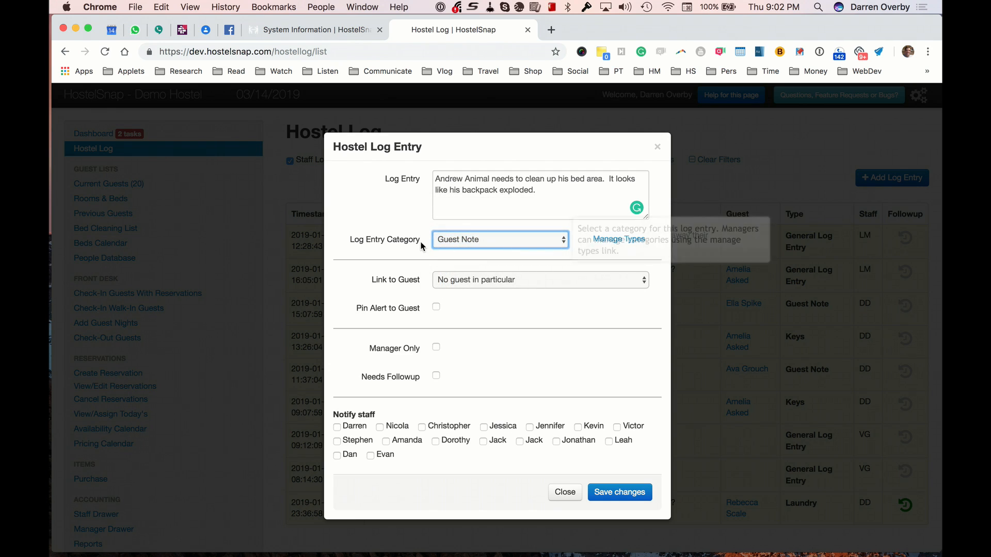
Step: Link the log entry to the reserved guest named in its text
{"action": "scroll", "coordinate": [413, 256], "scroll_direction": "down", "scroll_amount": 1}
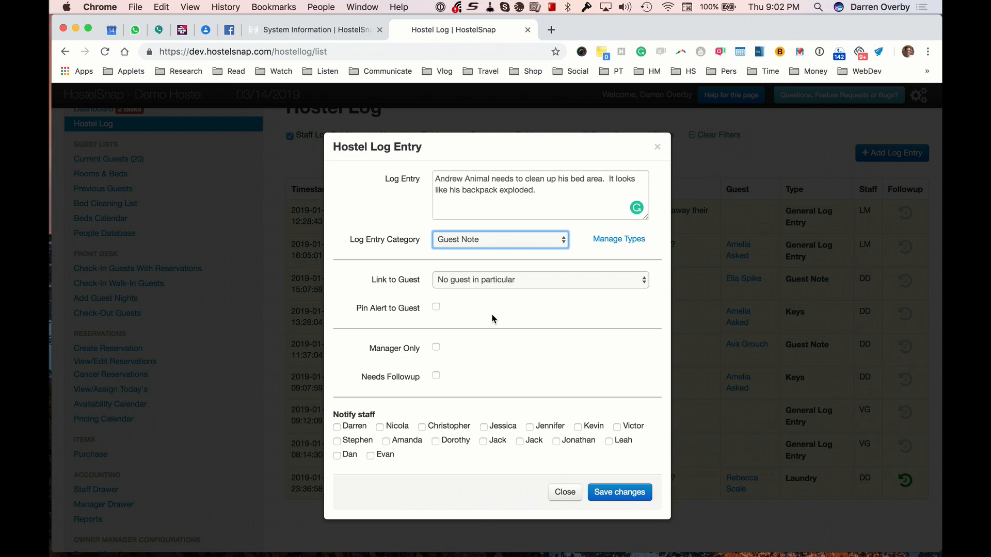
{"action": "left_click", "coordinate": [485, 281]}
{"action": "left_click", "coordinate": [497, 391]}
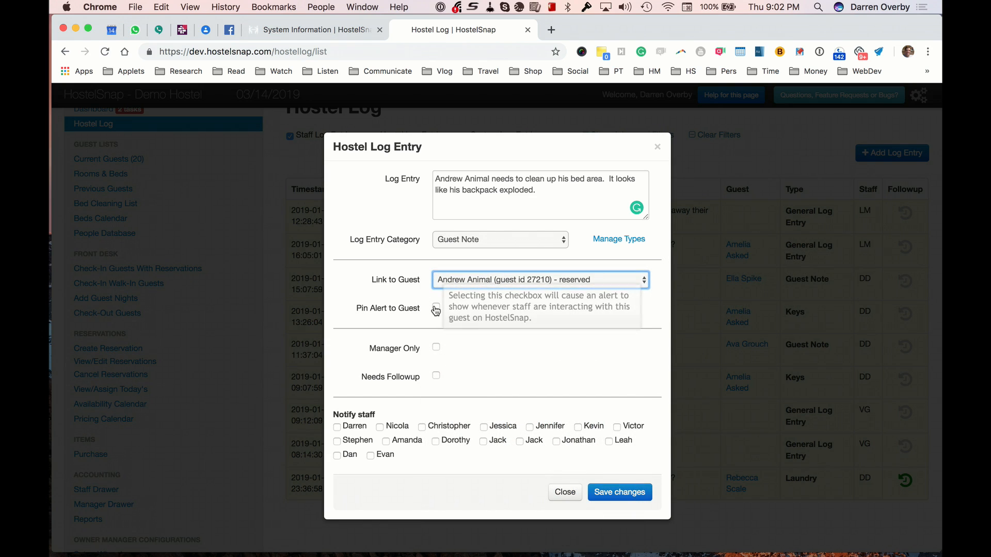
Step: Try the option to pin the alert to the guest, and restrict the log entry to managers only
{"action": "left_click", "coordinate": [436, 308]}
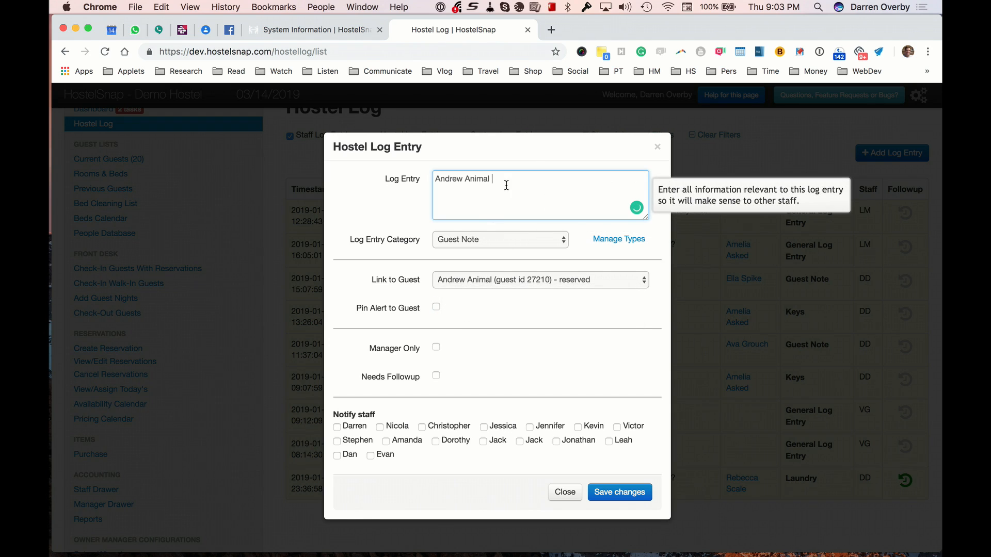
{"action": "mouse_move", "coordinate": [438, 352]}
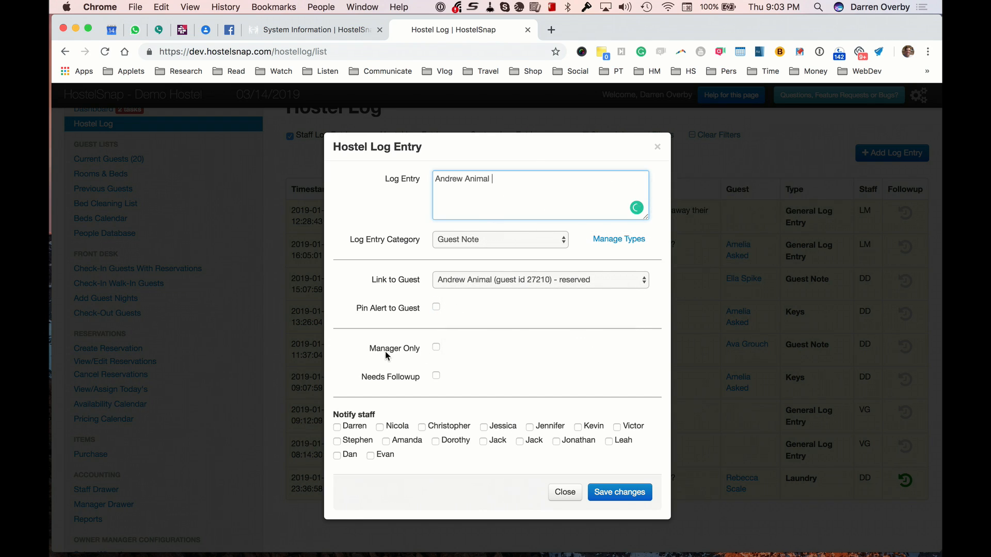
{"action": "left_click", "coordinate": [437, 350]}
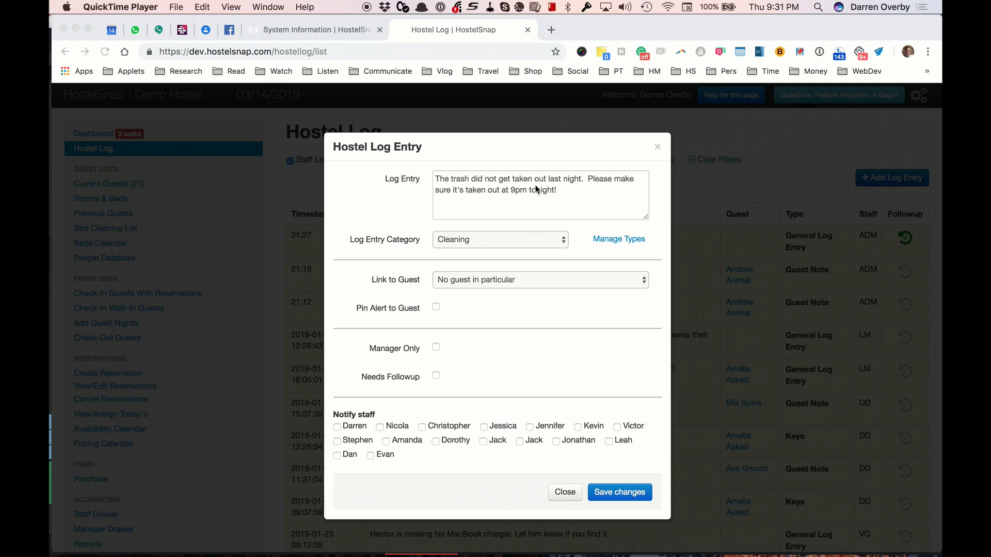
Step: Mark the Cleaning entry about the trash as needing followup and set the followup hour to 21
{"action": "left_click", "coordinate": [436, 375]}
{"action": "left_click", "coordinate": [436, 376]}
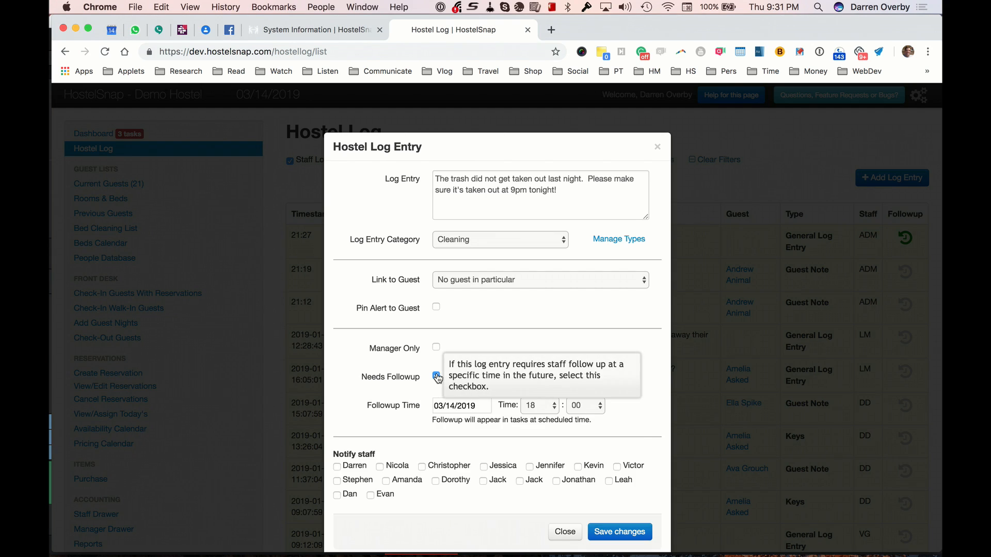
{"action": "left_click", "coordinate": [547, 406]}
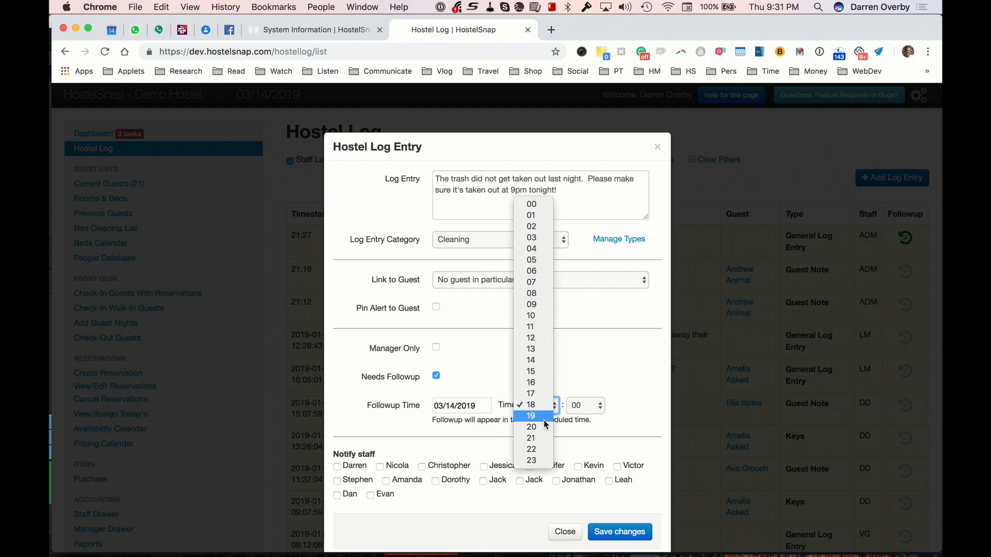
{"action": "left_click", "coordinate": [531, 439]}
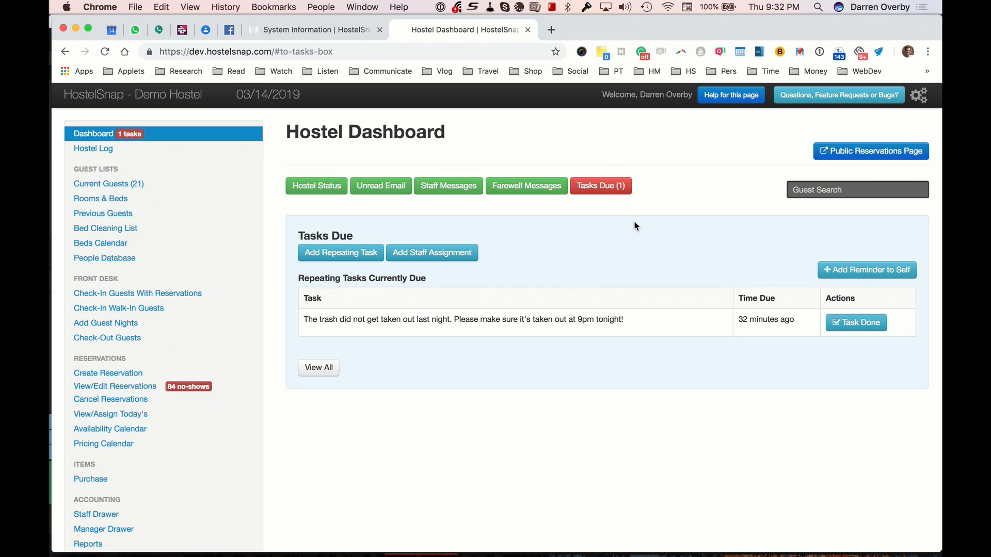
Step: View the due tasks on the dashboard and mark the trash task as done
{"action": "left_click", "coordinate": [602, 192]}
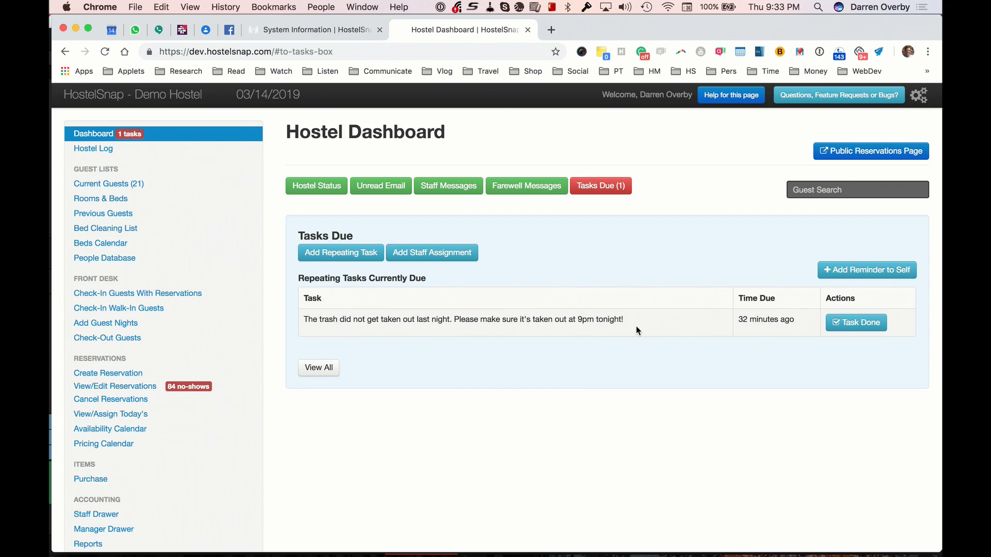
{"action": "left_click", "coordinate": [858, 324]}
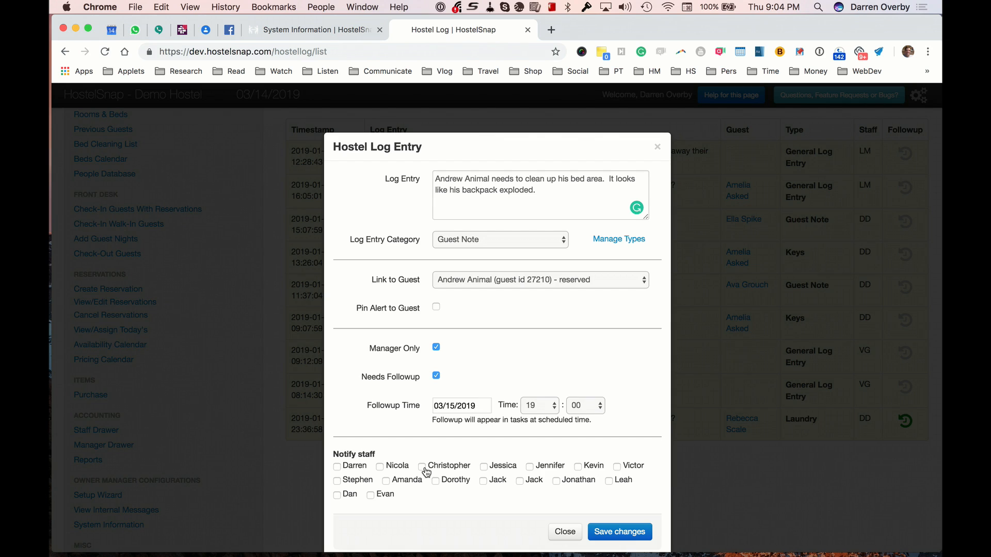
Step: Choose the fourth listed staff member for notification about the guest's bed area entry, and highlight the entry's full text
{"action": "left_click", "coordinate": [484, 468]}
{"action": "mouse_move", "coordinate": [446, 181]}
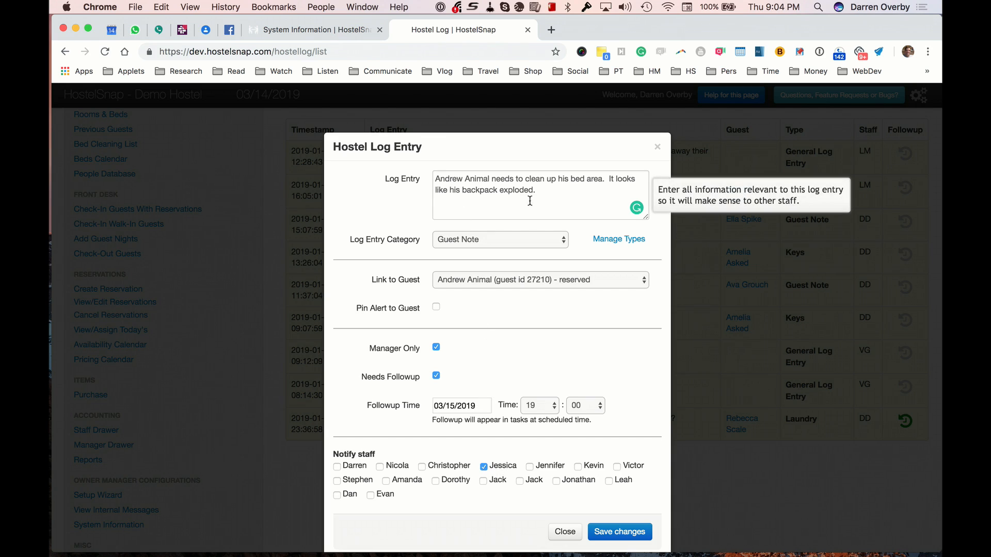
{"action": "left_click_drag", "start_coordinate": [542, 190], "coordinate": [410, 177]}
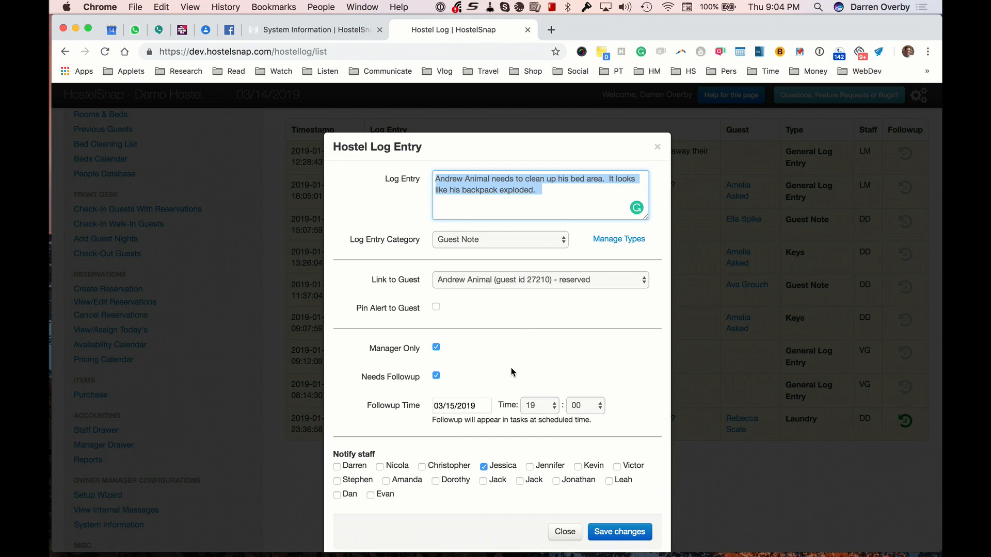